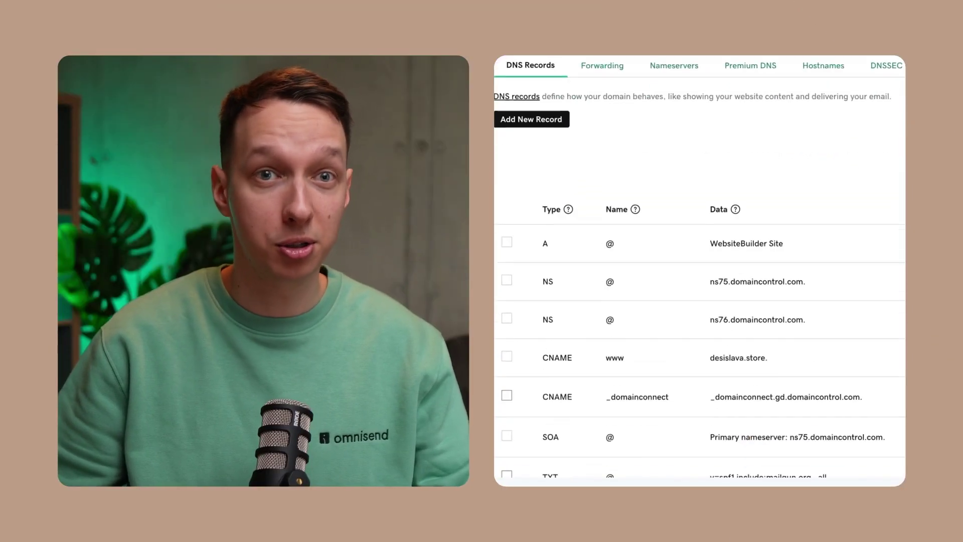
Step: Go to Store settings > Sender domains in Omnisend
{"action": "scroll", "coordinate": [848, 277], "scroll_direction": "down", "scroll_amount": 5}
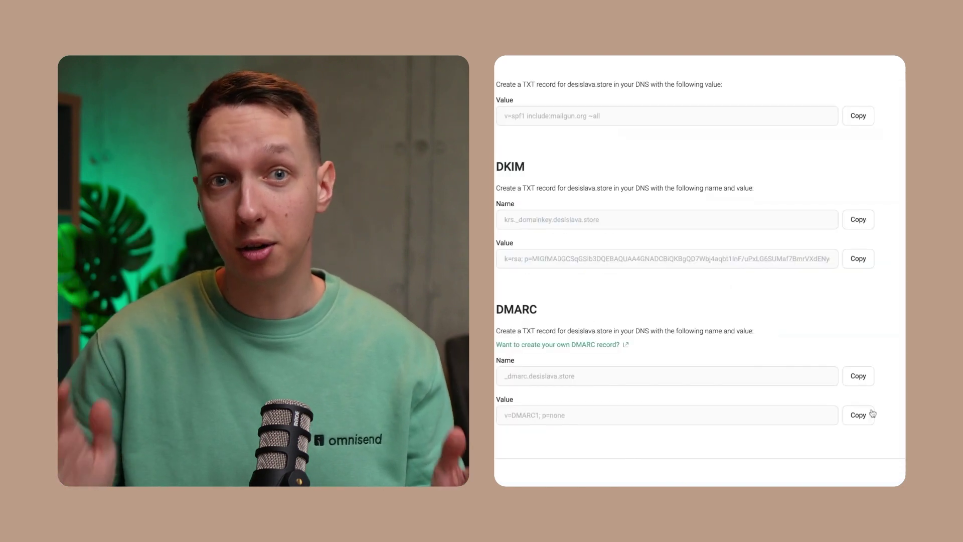
{"action": "left_click", "coordinate": [862, 416]}
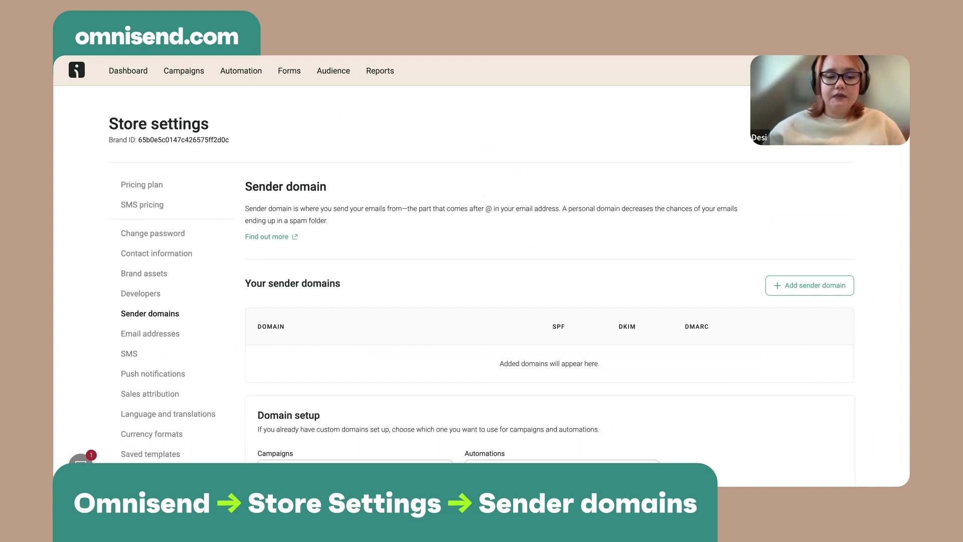
{"action": "scroll", "coordinate": [482, 281], "scroll_direction": "down", "scroll_amount": 1}
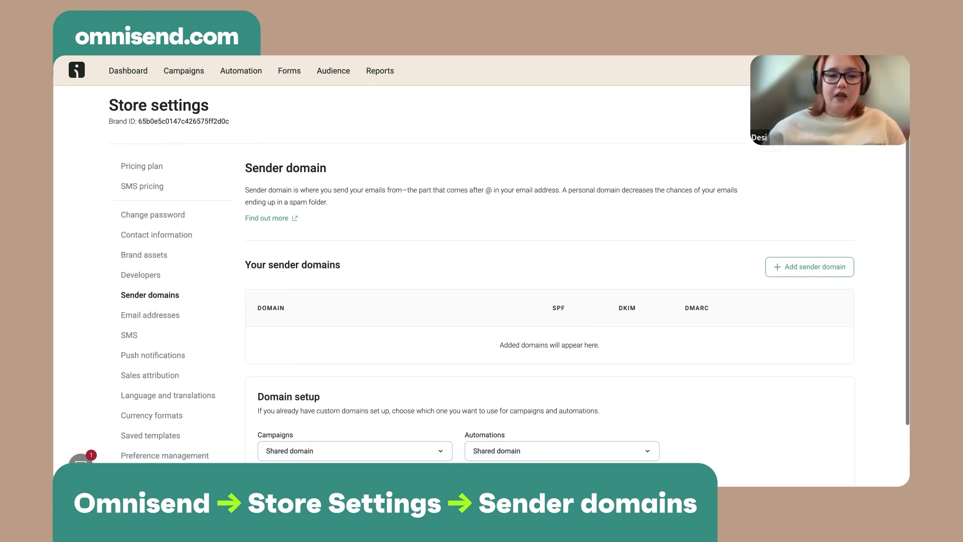
{"action": "scroll", "coordinate": [316, 280], "scroll_direction": "up", "scroll_amount": 1}
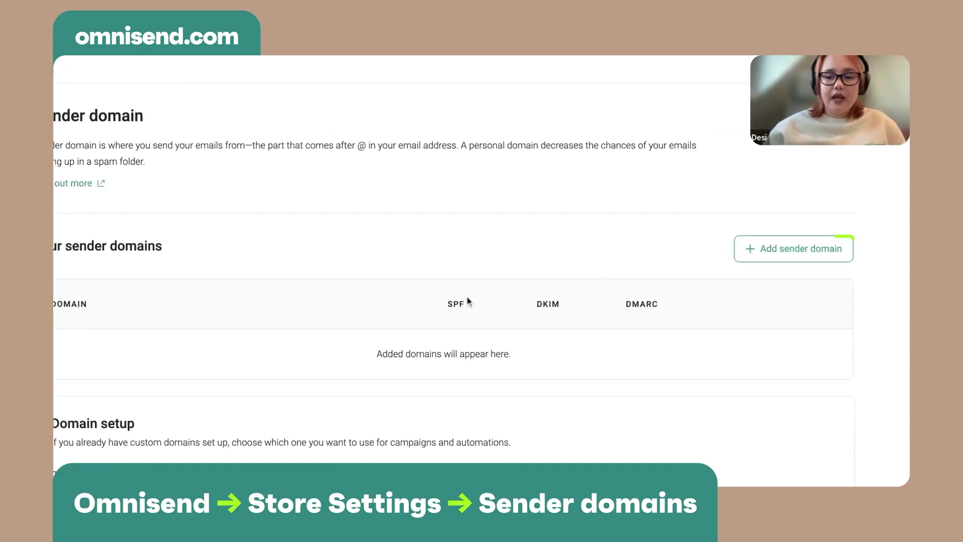
Step: Add desislava.store as a sender domain and continue to Domain authentication
{"action": "left_click", "coordinate": [786, 256]}
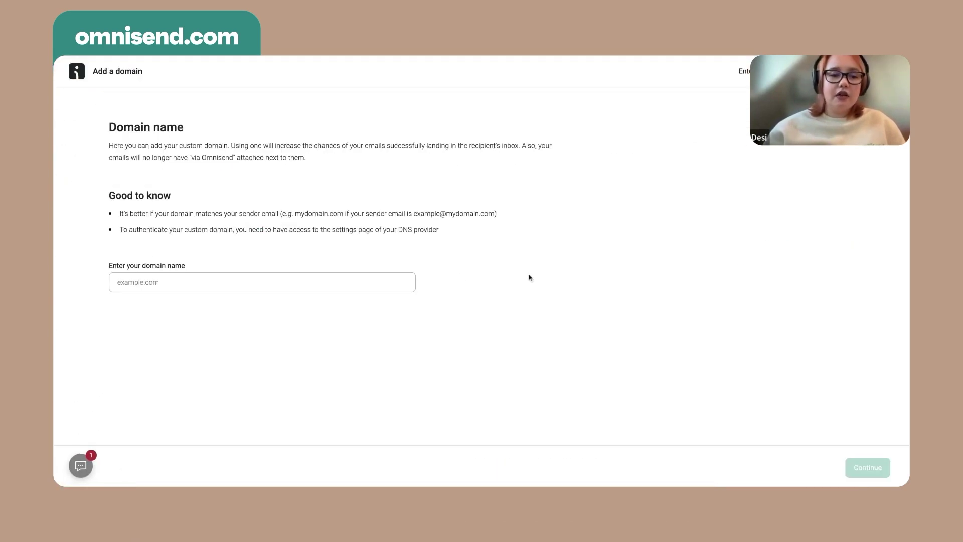
{"action": "left_click", "coordinate": [379, 284]}
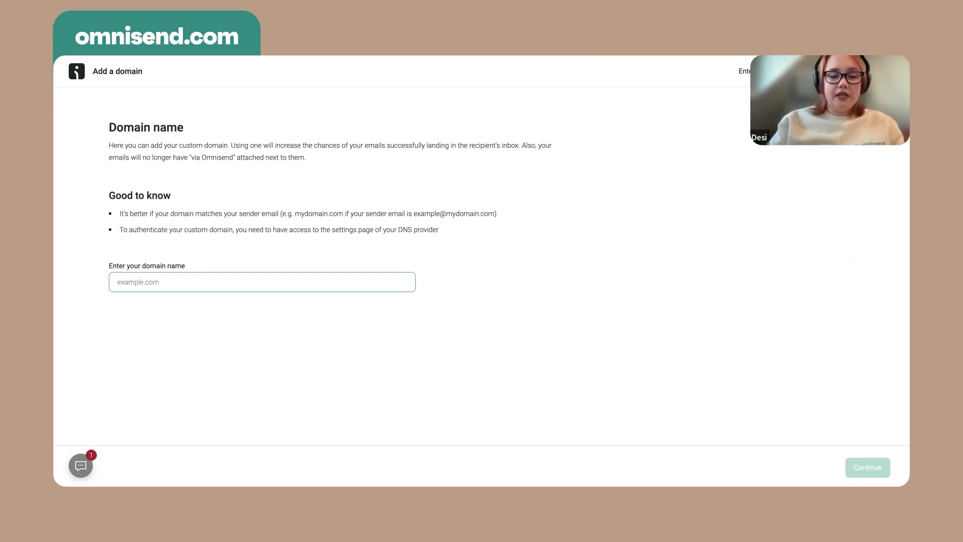
{"action": "type", "text": "desisl"}
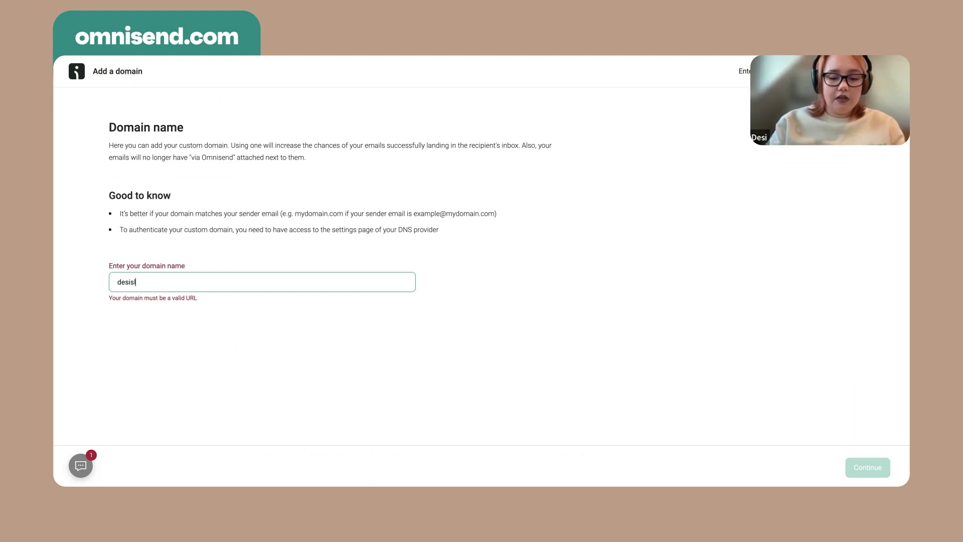
{"action": "type", "text": "ava.s"}
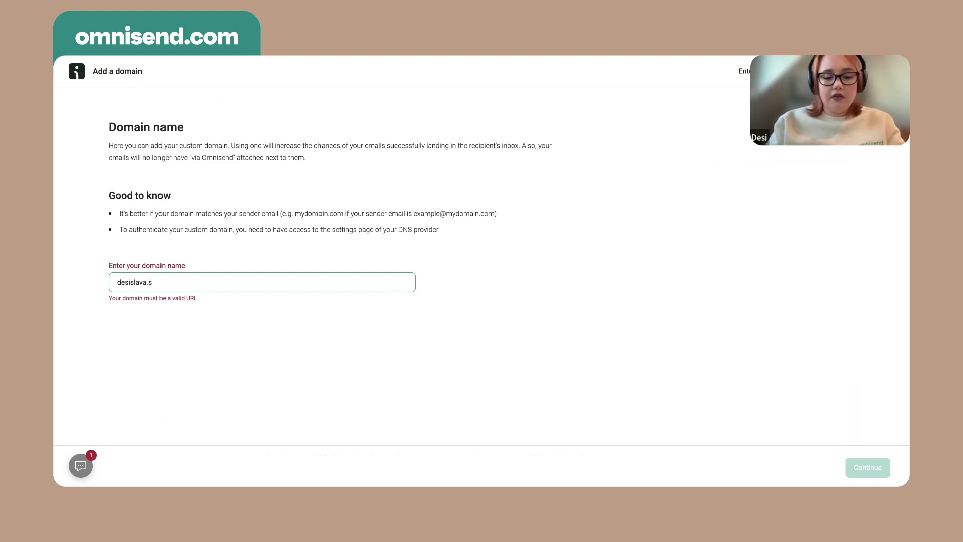
{"action": "type", "text": "tore"}
{"action": "left_click", "coordinate": [872, 468]}
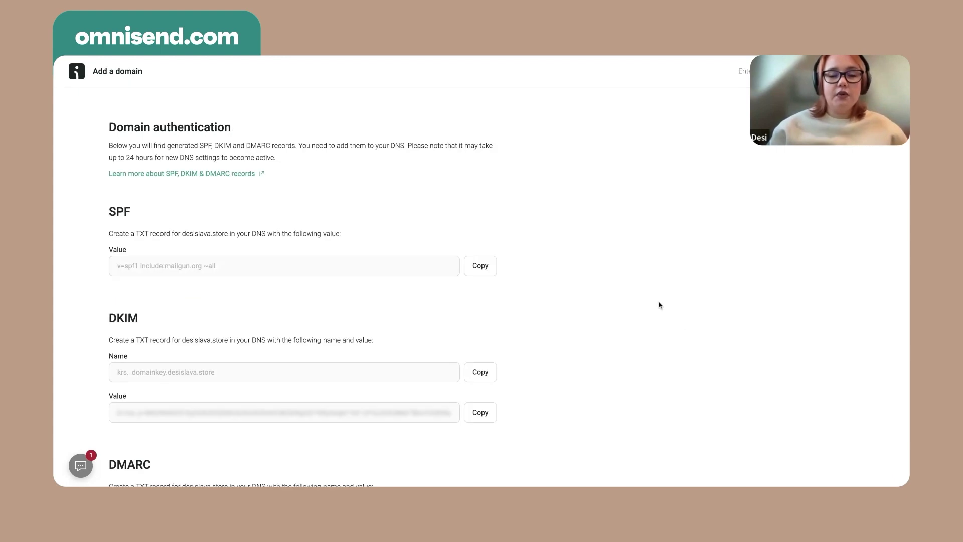
Step: Copy the SPF record value from Omnisend's Domain authentication page
{"action": "scroll", "coordinate": [659, 305], "scroll_direction": "down", "scroll_amount": 1}
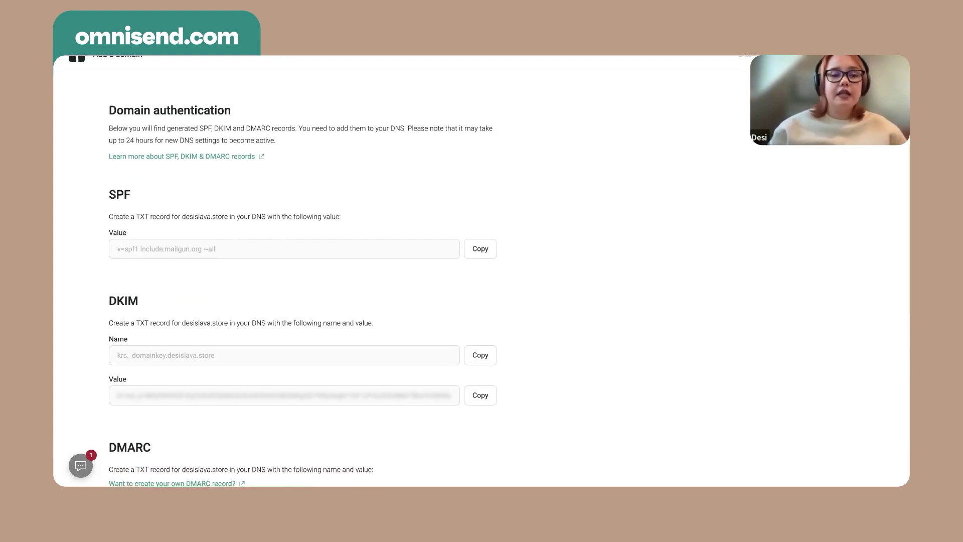
{"action": "scroll", "coordinate": [509, 289], "scroll_direction": "down", "scroll_amount": 1}
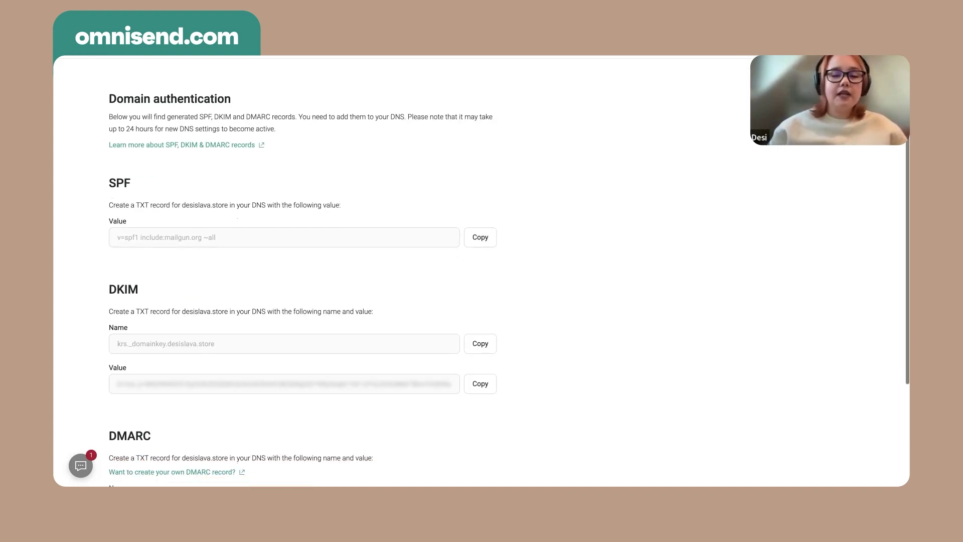
{"action": "scroll", "coordinate": [481, 271], "scroll_direction": "down", "scroll_amount": 1}
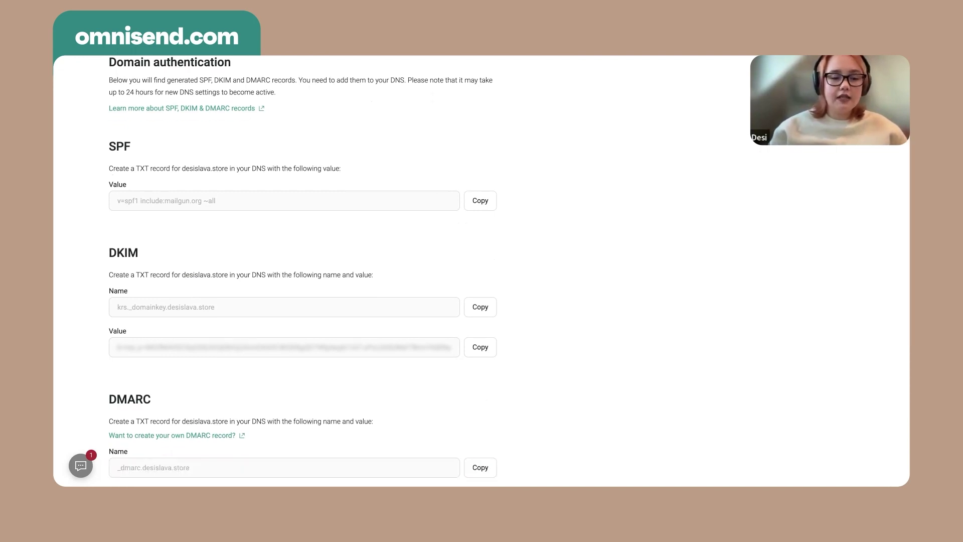
{"action": "scroll", "coordinate": [481, 270], "scroll_direction": "down", "scroll_amount": 1}
{"action": "scroll", "coordinate": [481, 271], "scroll_direction": "up", "scroll_amount": 2}
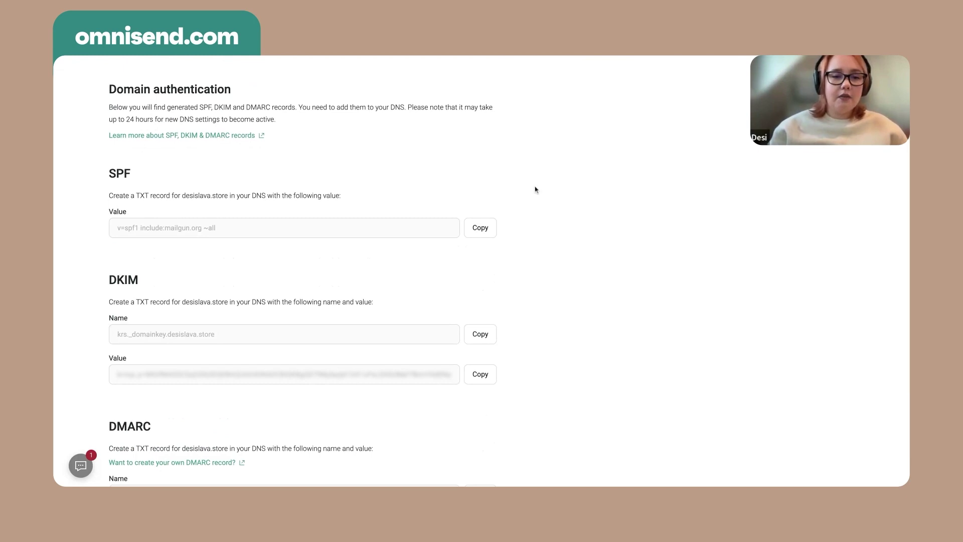
{"action": "scroll", "coordinate": [510, 208], "scroll_direction": "down", "scroll_amount": 2}
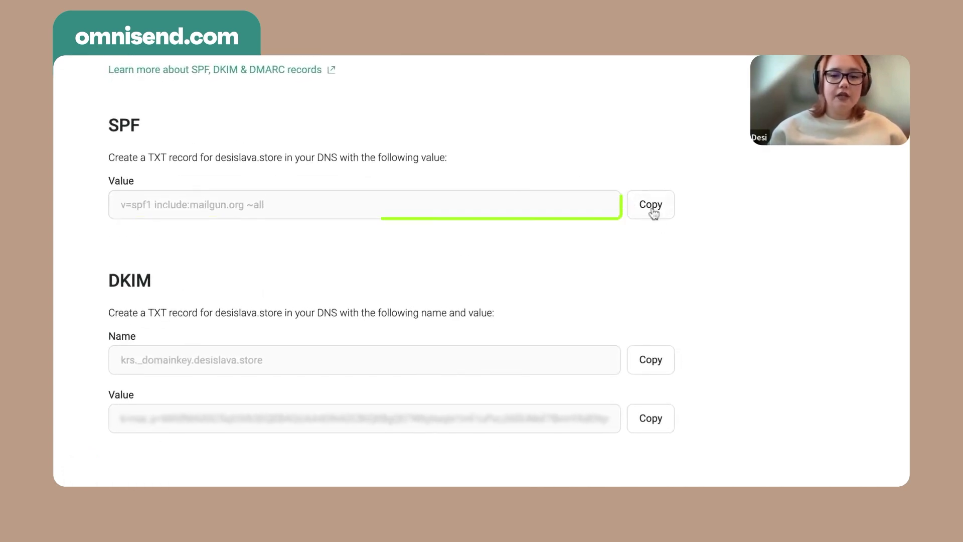
{"action": "left_click", "coordinate": [653, 210]}
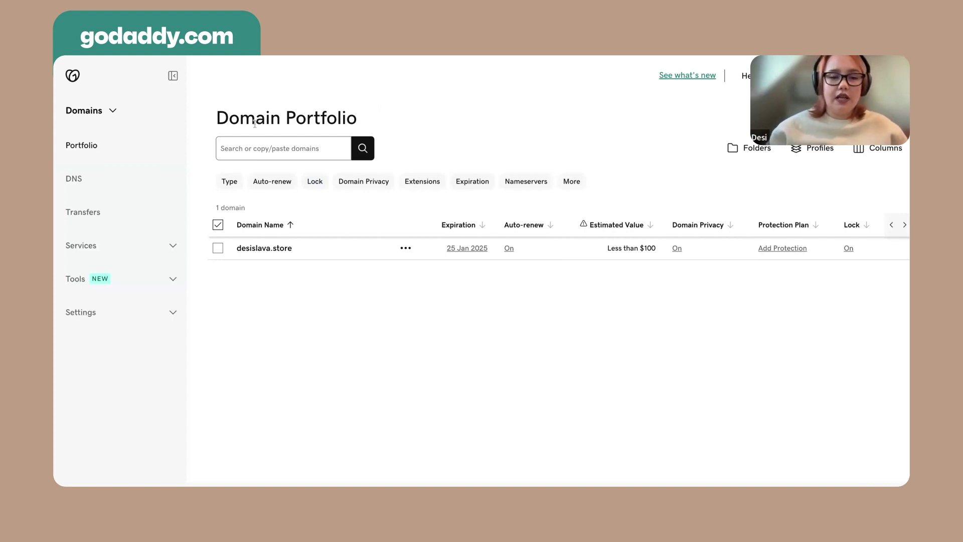
Step: Hide the sidebar and choose Domains from the apps grid to reach the Domain Portfolio
{"action": "left_click", "coordinate": [172, 76]}
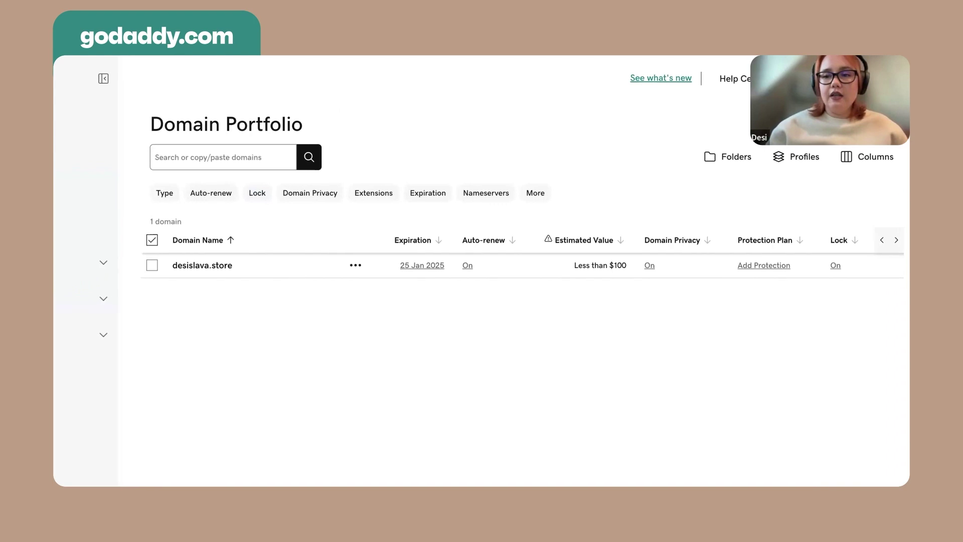
{"action": "left_click", "coordinate": [746, 100]}
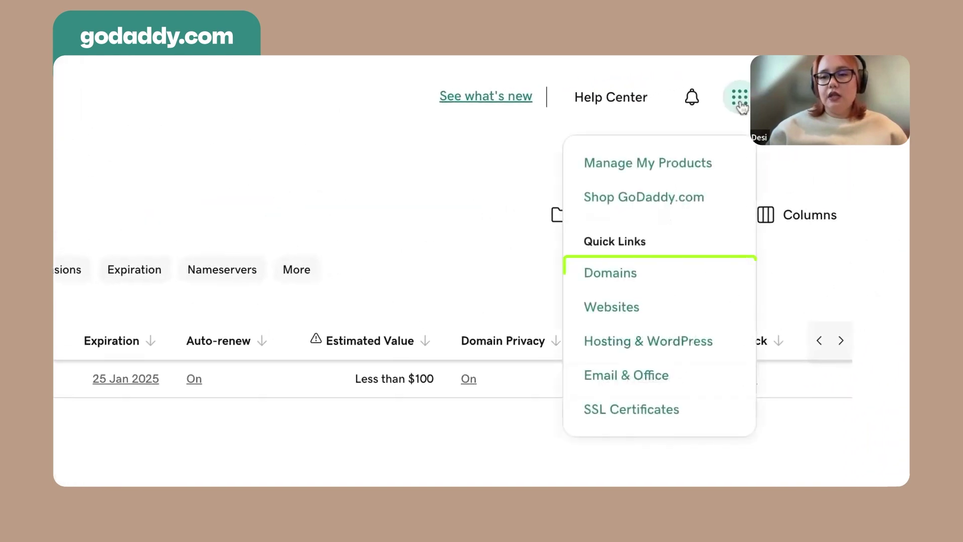
{"action": "left_click", "coordinate": [617, 279]}
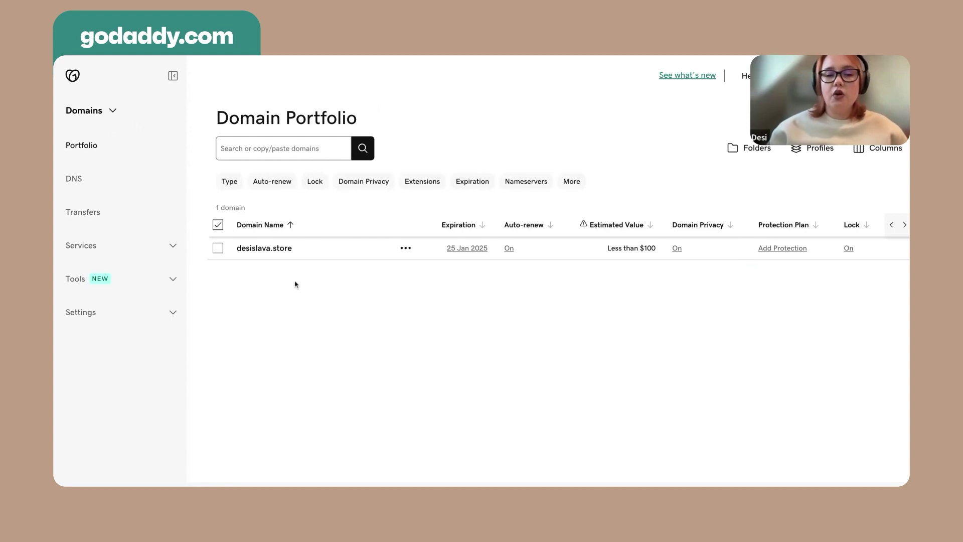
Step: Open desislava.store's DNS records and start a new TXT record
{"action": "left_click", "coordinate": [79, 181]}
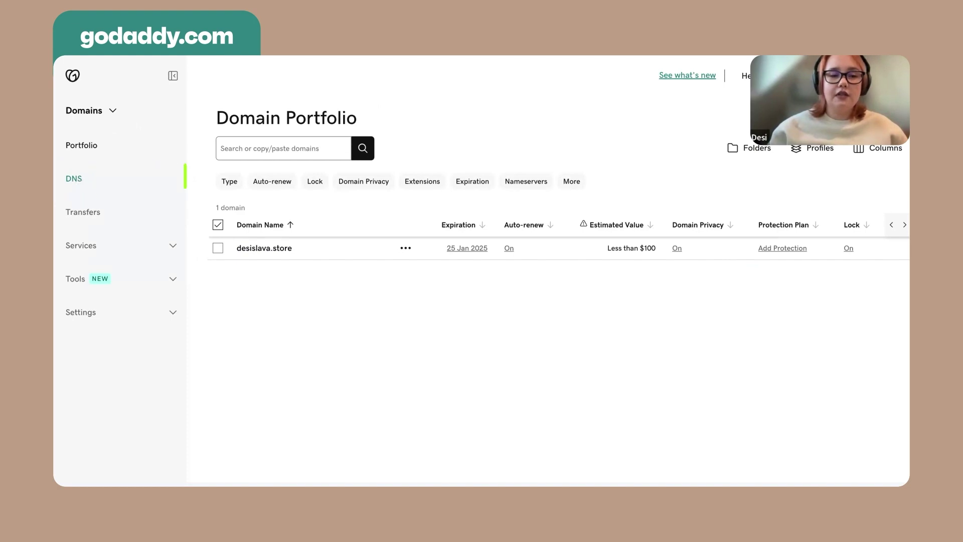
{"action": "scroll", "coordinate": [279, 255], "scroll_direction": "down", "scroll_amount": 1}
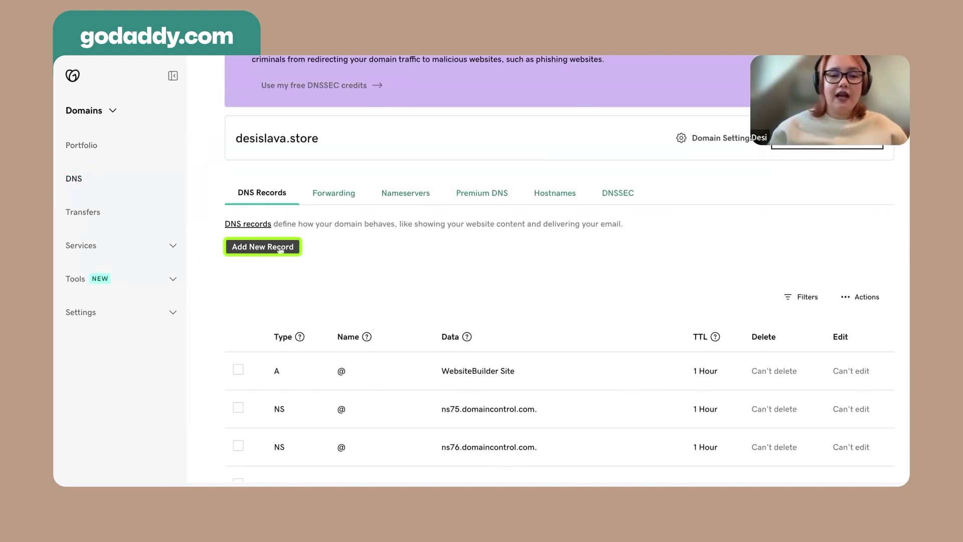
{"action": "left_click", "coordinate": [280, 247]}
{"action": "scroll", "coordinate": [321, 271], "scroll_direction": "down", "scroll_amount": 1}
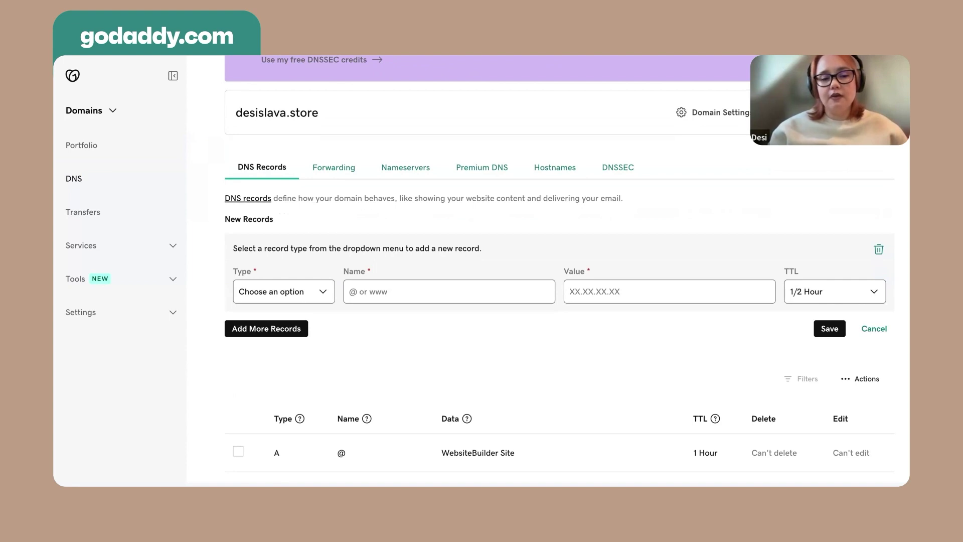
{"action": "left_click", "coordinate": [289, 360]}
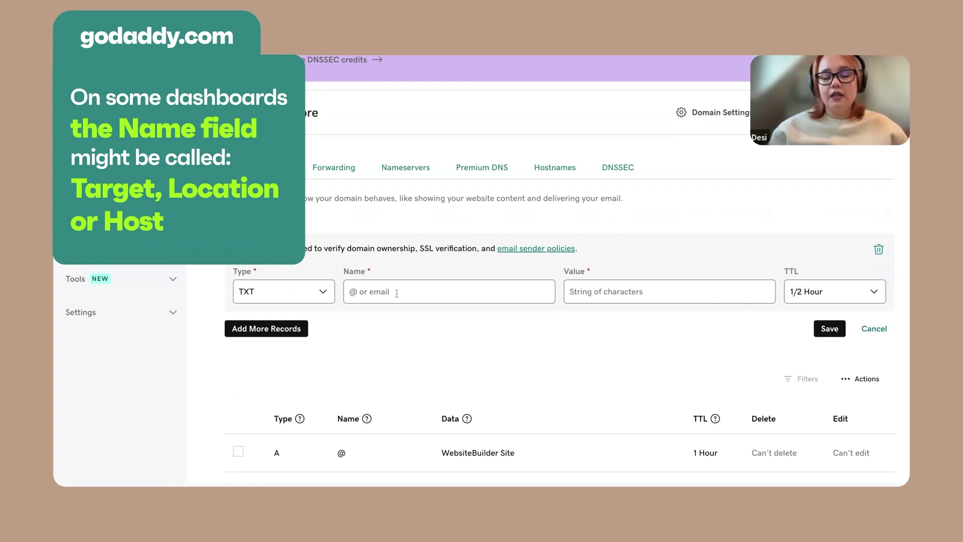
Step: Name the record @, paste the value v=spf1 include:mailgun.org ~all, and save it
{"action": "left_click", "coordinate": [396, 293]}
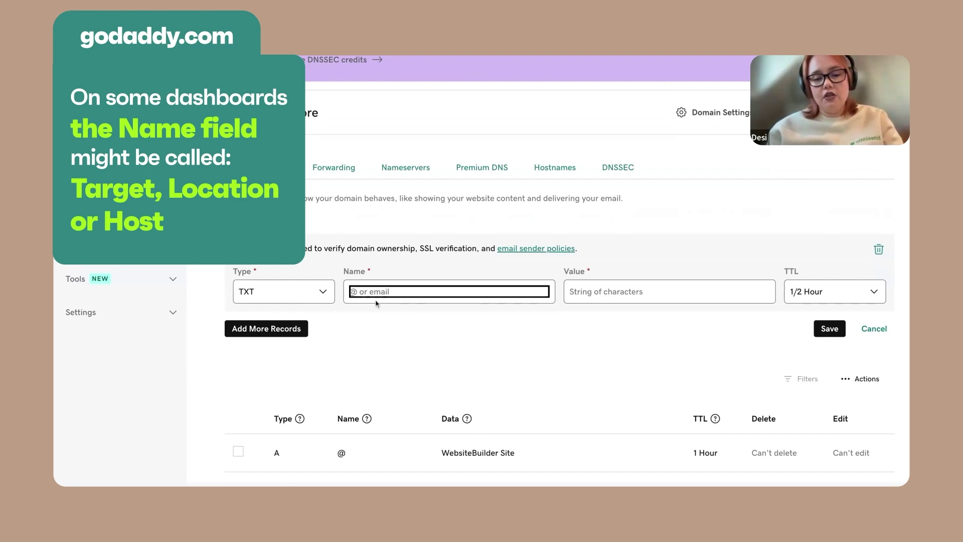
{"action": "type", "text": "@"}
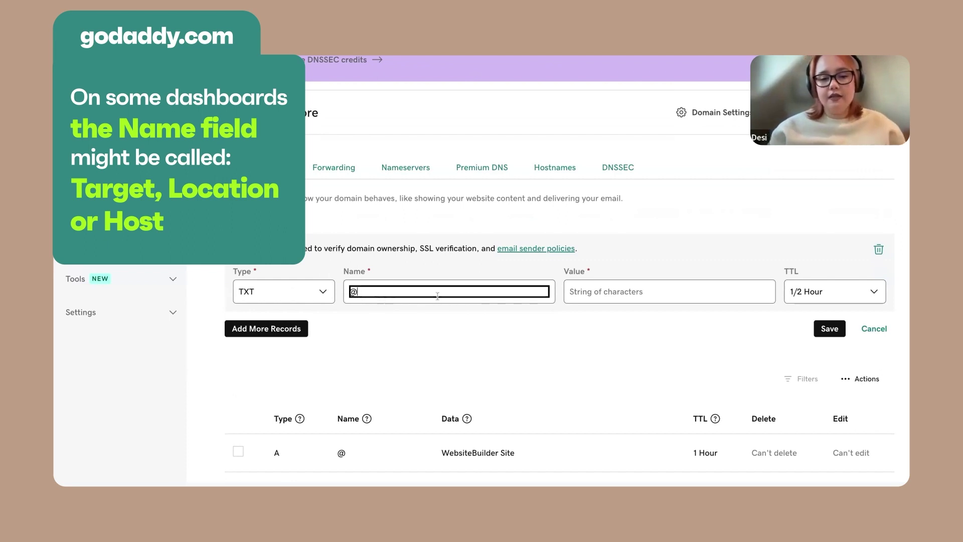
{"action": "left_click", "coordinate": [605, 292]}
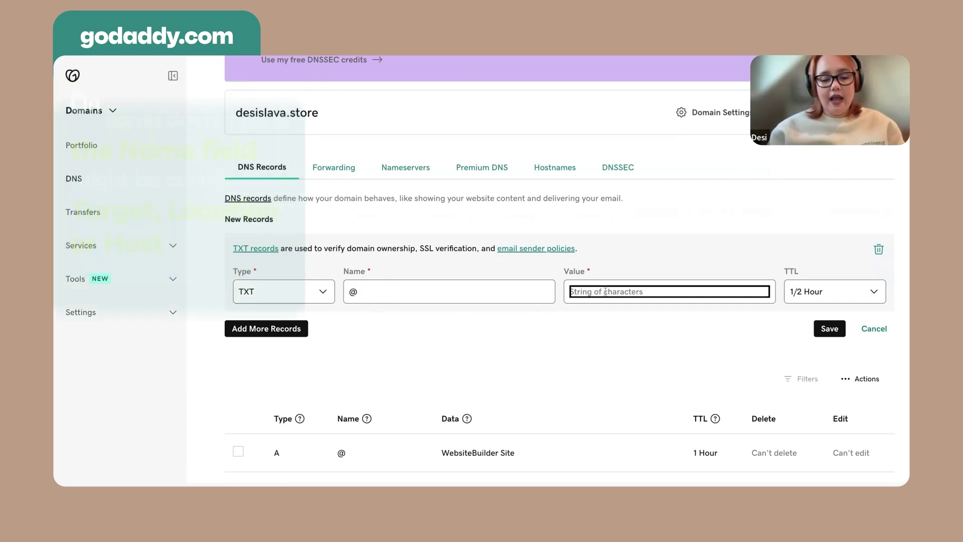
{"action": "key", "text": "ctrl+v"}
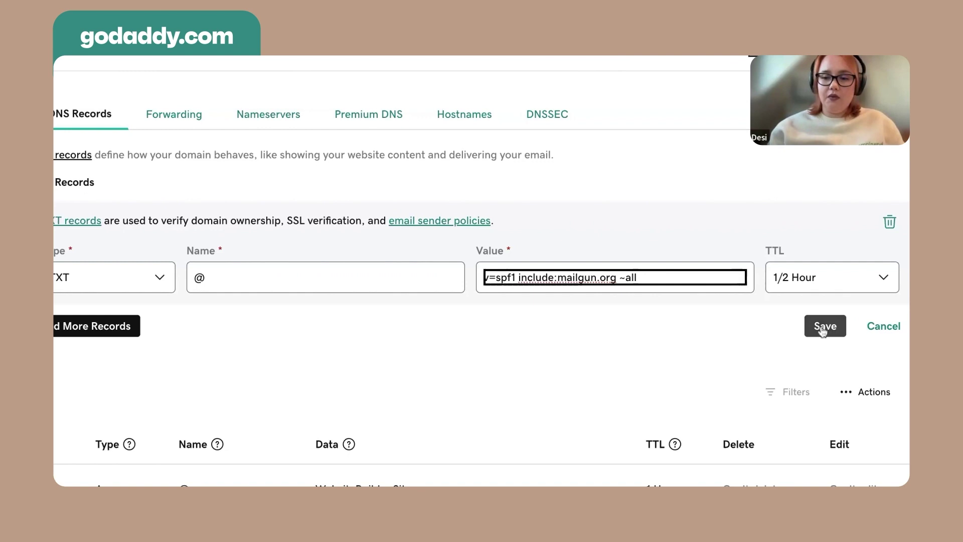
{"action": "left_click", "coordinate": [825, 328]}
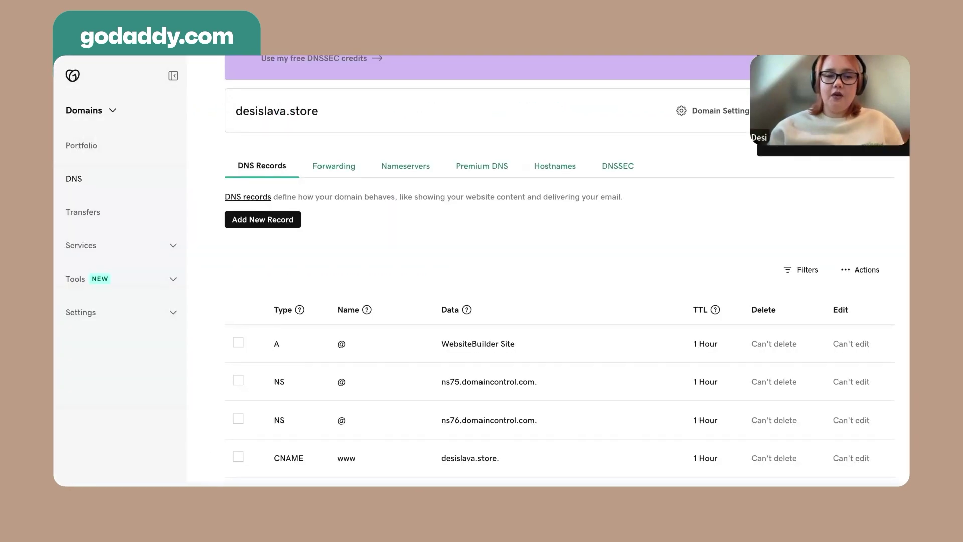
{"action": "scroll", "coordinate": [560, 269], "scroll_direction": "down", "scroll_amount": 3}
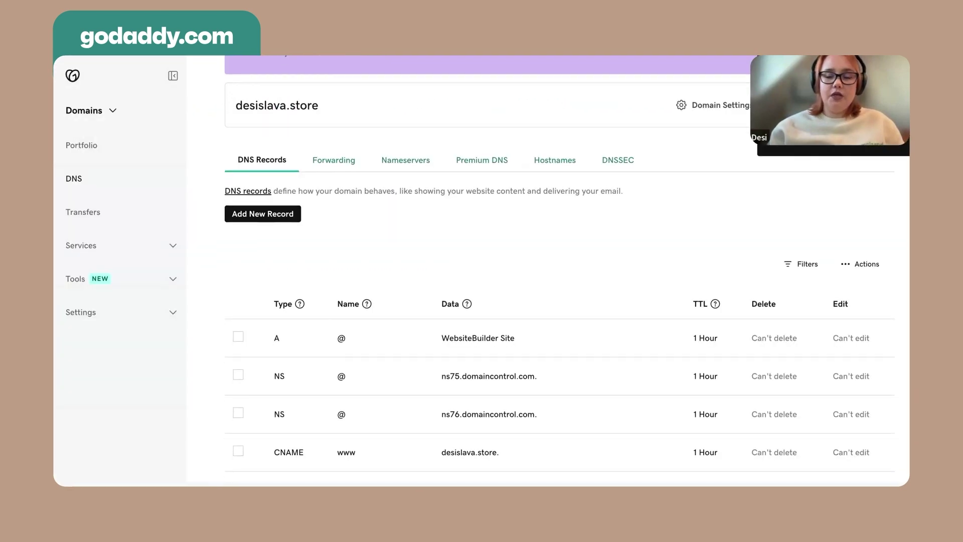
{"action": "scroll", "coordinate": [606, 209], "scroll_direction": "down", "scroll_amount": 5}
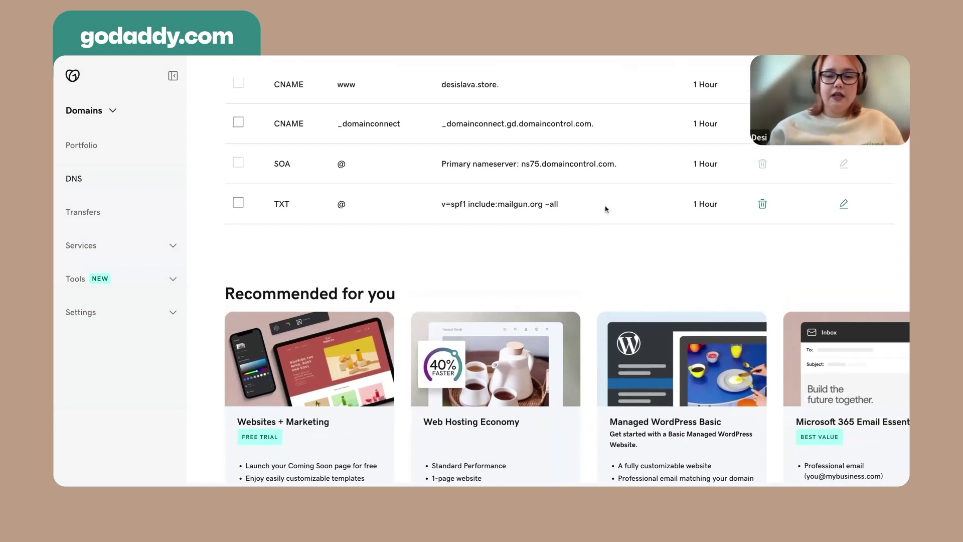
{"action": "scroll", "coordinate": [606, 209], "scroll_direction": "up", "scroll_amount": 1}
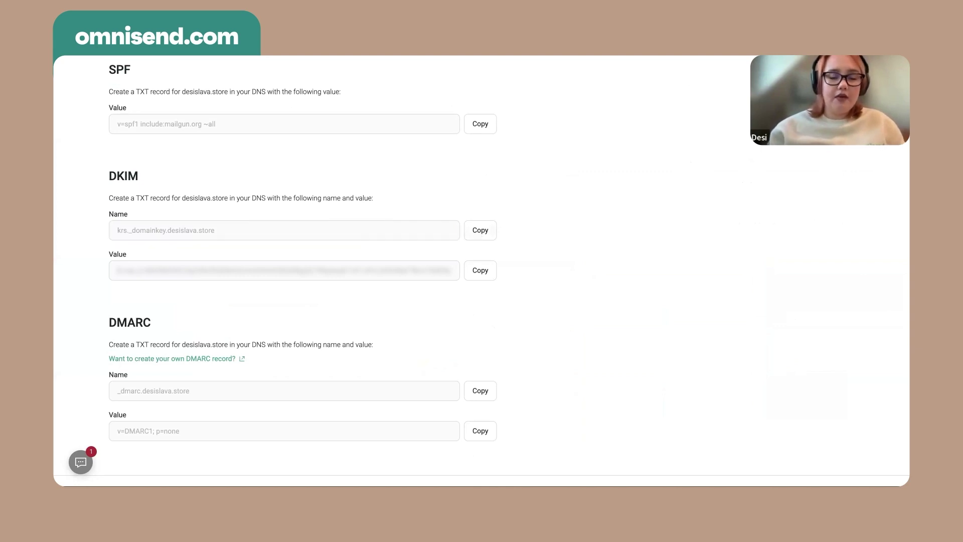
Step: Copy the DKIM record name krs._domainkey.desislava.store from Omnisend
{"action": "left_click", "coordinate": [480, 230]}
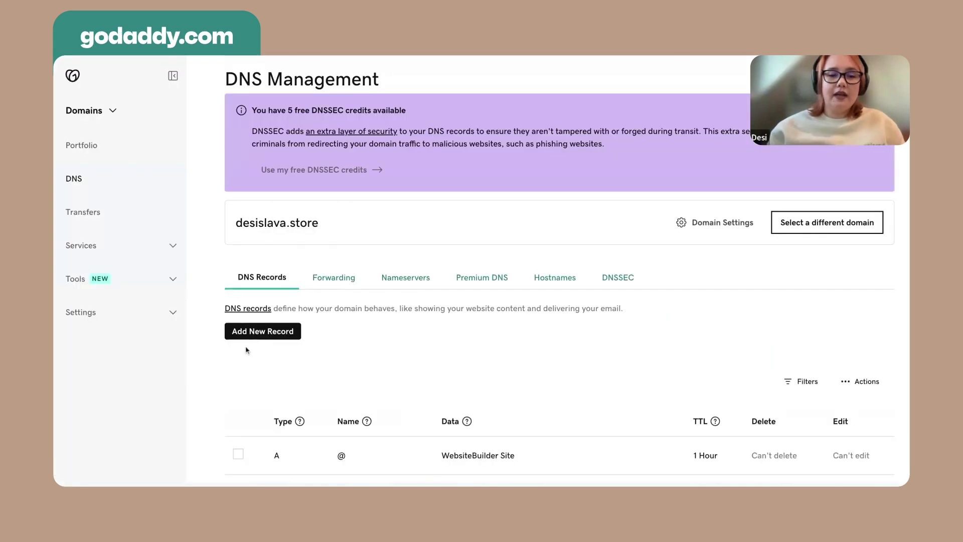
Step: Add a new TXT record named krs._domainkey.desislava.store, leaving its value empty
{"action": "left_click", "coordinate": [251, 335]}
{"action": "scroll", "coordinate": [271, 281], "scroll_direction": "down", "scroll_amount": 2}
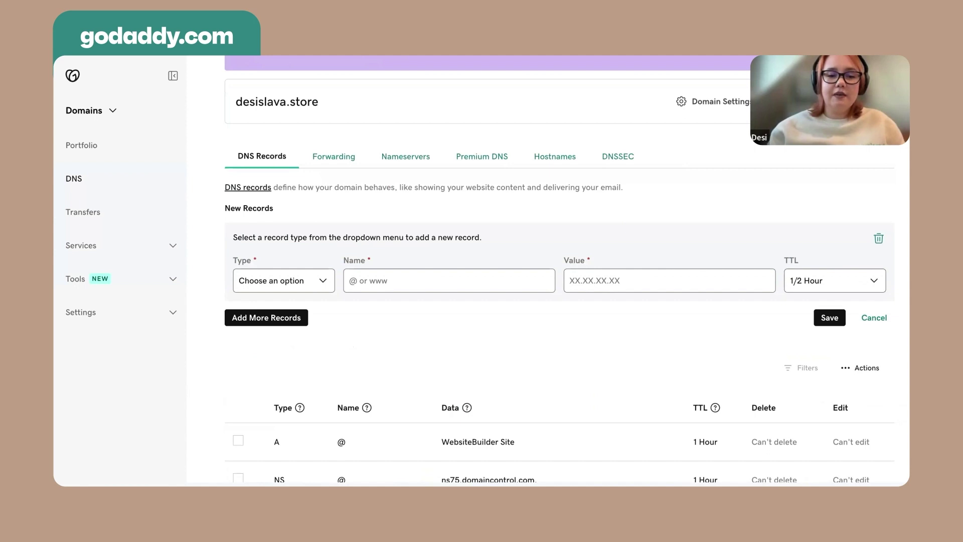
{"action": "left_click", "coordinate": [411, 284]}
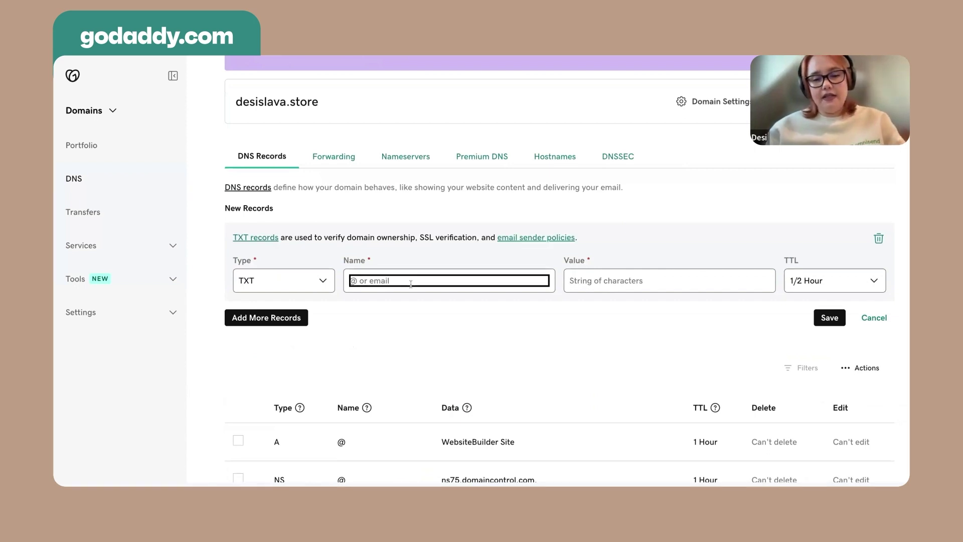
{"action": "key", "text": "ctrl+v"}
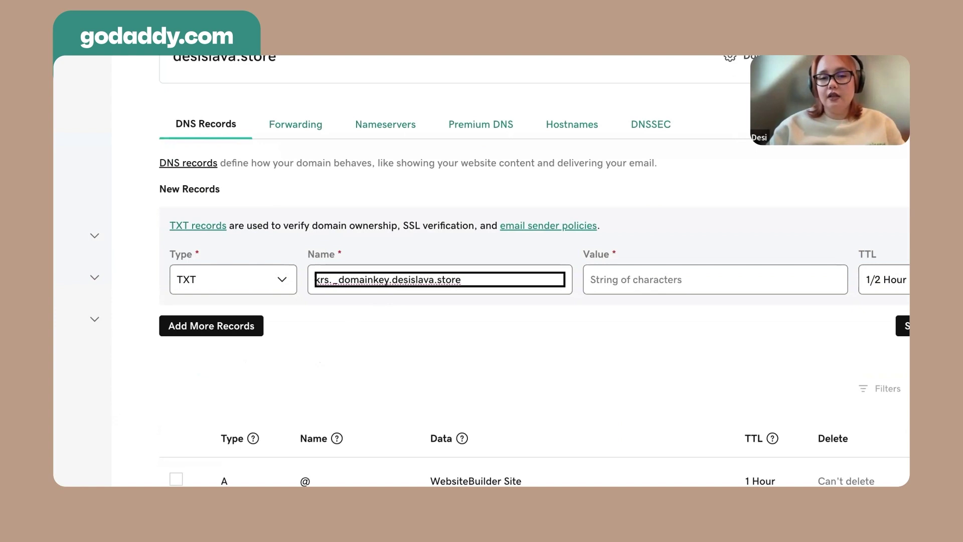
{"action": "key", "text": "shift+Left"}
{"action": "key", "text": "shift+Left"}
{"action": "key", "text": "shift+Left"}
{"action": "key", "text": "shift+Left"}
{"action": "key", "text": "shift+Left"}
{"action": "key", "text": "shift+Left"}
{"action": "key", "text": "shift+Left"}
{"action": "key", "text": "shift+Left"}
{"action": "key", "text": "shift+Left"}
{"action": "key", "text": "shift+Left"}
{"action": "key", "text": "shift+Left"}
{"action": "key", "text": "shift+Left"}
{"action": "key", "text": "shift+Left"}
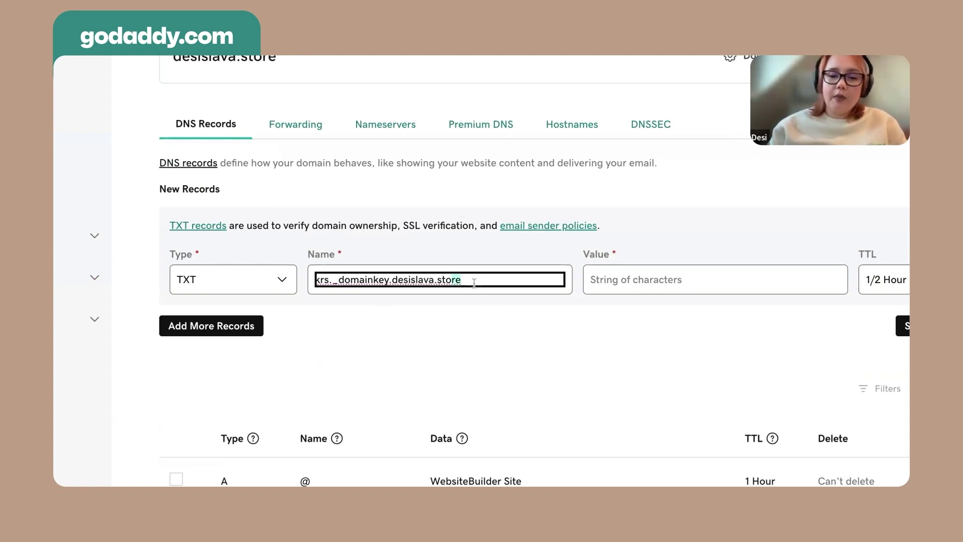
{"action": "key", "text": "shift+Right"}
{"action": "key", "text": "shift+Right"}
{"action": "key", "text": "shift+Right"}
{"action": "key", "text": "shift+Right"}
{"action": "key", "text": "shift+Right"}
{"action": "key", "text": "shift+Right"}
{"action": "key", "text": "shift+Right"}
{"action": "key", "text": "shift+Right"}
{"action": "key", "text": "shift+Right"}
{"action": "key", "text": "shift+Right"}
{"action": "key", "text": "shift+Right"}
{"action": "key", "text": "shift+Right"}
{"action": "key", "text": "shift+Right"}
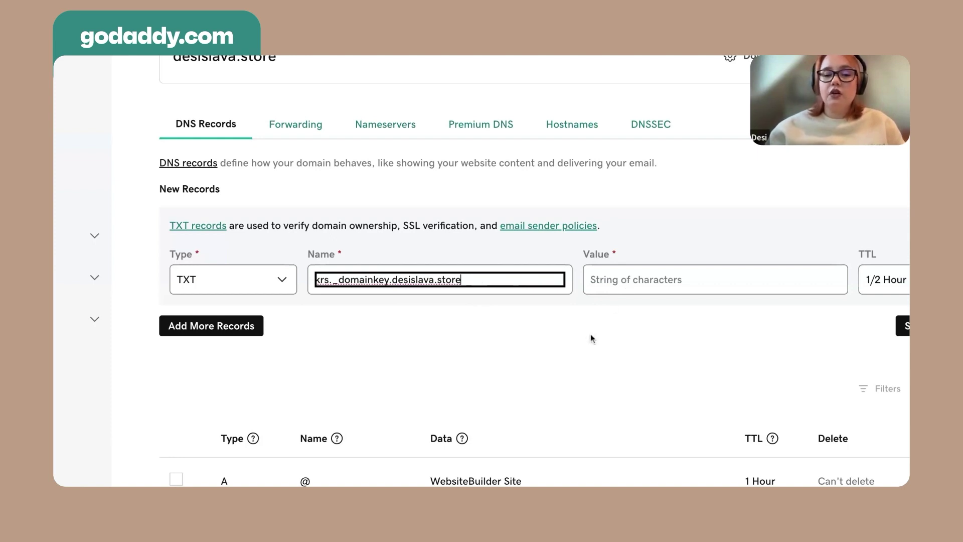
{"action": "scroll", "coordinate": [591, 333], "scroll_direction": "down", "scroll_amount": 1}
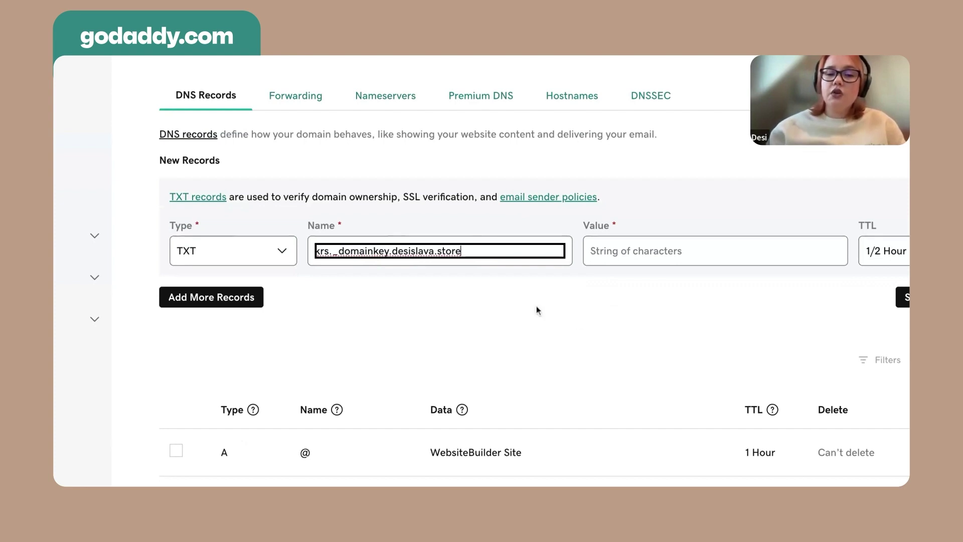
{"action": "triple_click", "coordinate": [479, 249]}
{"action": "key", "text": "Right"}
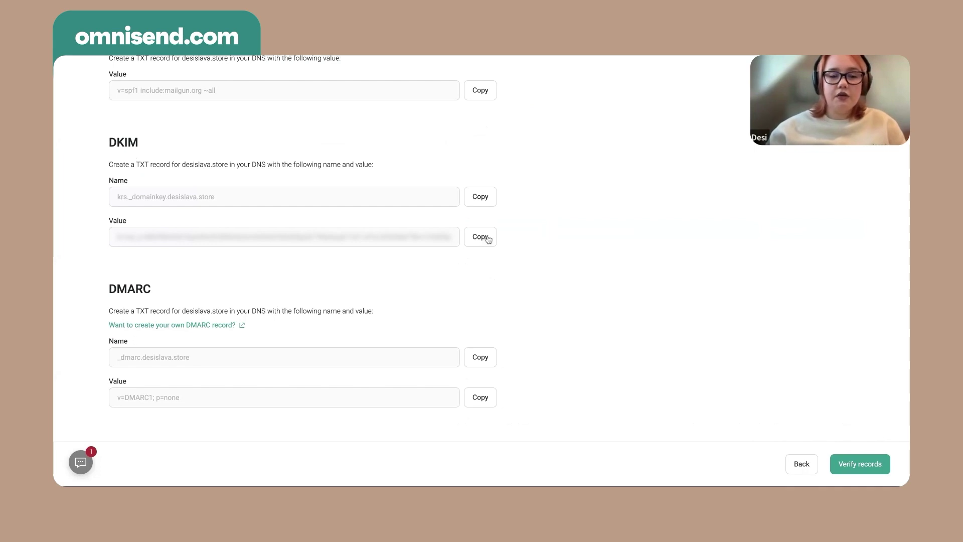
Step: Copy the DKIM record value from Omnisend's DKIM section
{"action": "left_click", "coordinate": [487, 239]}
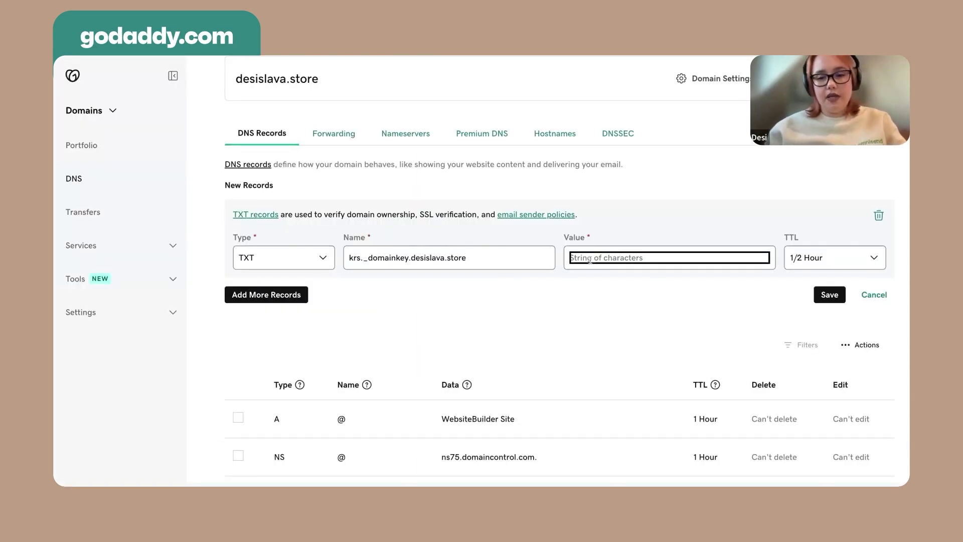
Step: Paste the DKIM value and save, keeping the record on krs._domainkey.desislava.store
{"action": "key", "text": "ctrl+v"}
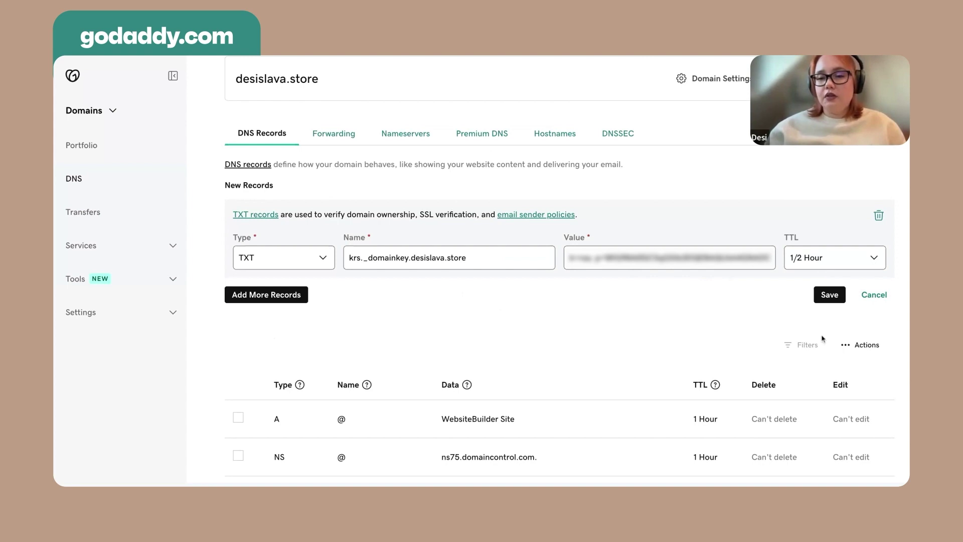
{"action": "left_click", "coordinate": [825, 301]}
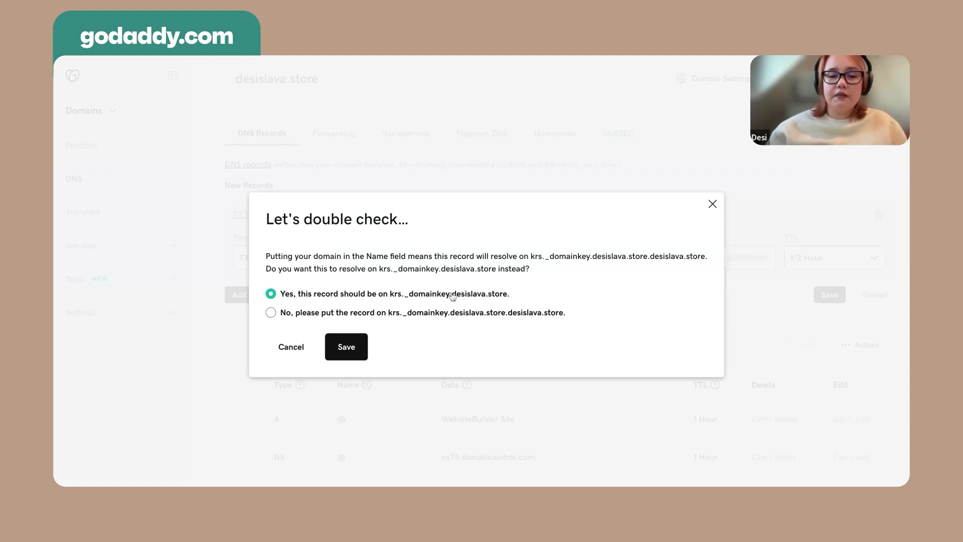
{"action": "left_click", "coordinate": [341, 350]}
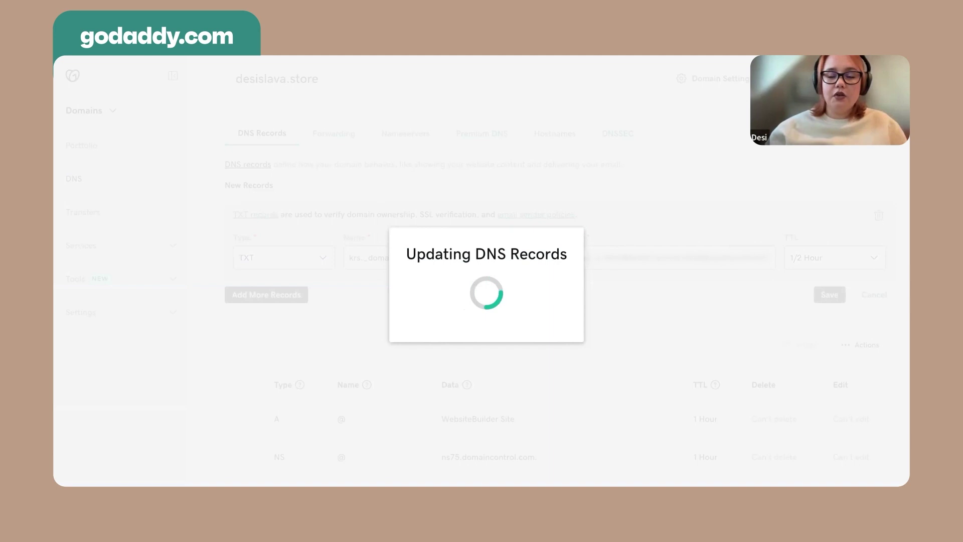
{"action": "scroll", "coordinate": [597, 331], "scroll_direction": "down", "scroll_amount": 5}
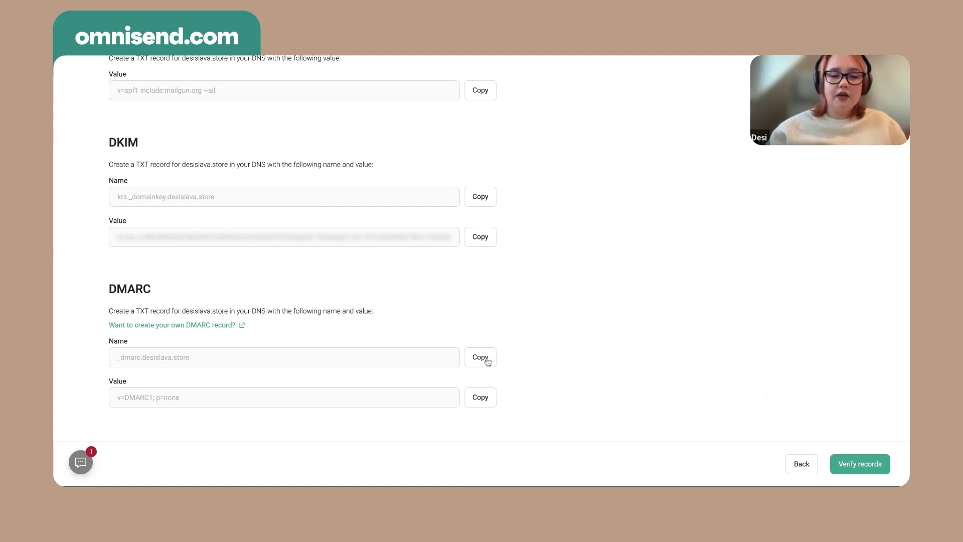
Step: Copy the DMARC record name _dmarc.desislava.store from Omnisend
{"action": "left_click", "coordinate": [486, 360]}
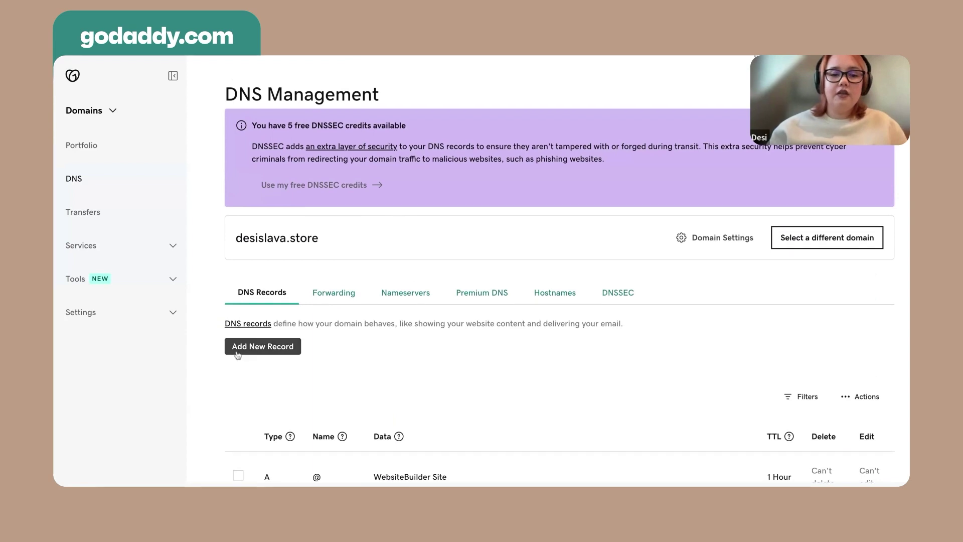
Step: Start a new GoDaddy DNS record, then copy the DMARC value v=DMARC1; p=none from Omnisend
{"action": "left_click", "coordinate": [238, 354]}
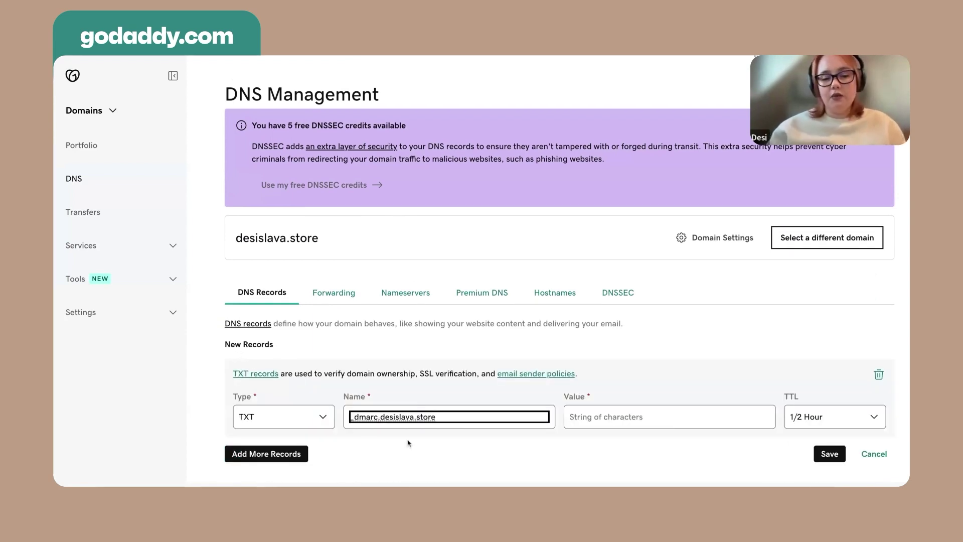
{"action": "scroll", "coordinate": [409, 442], "scroll_direction": "down", "scroll_amount": 2}
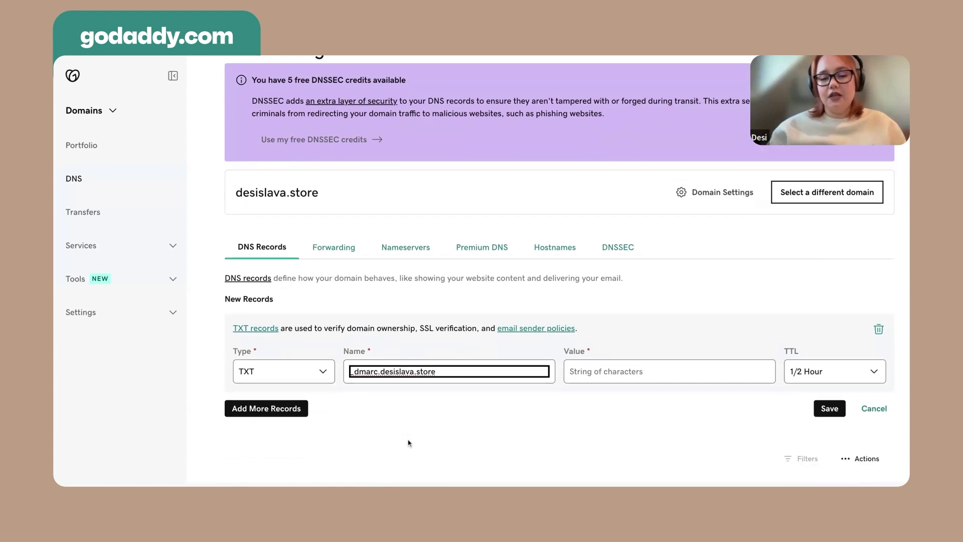
{"action": "scroll", "coordinate": [445, 415], "scroll_direction": "down", "scroll_amount": 1}
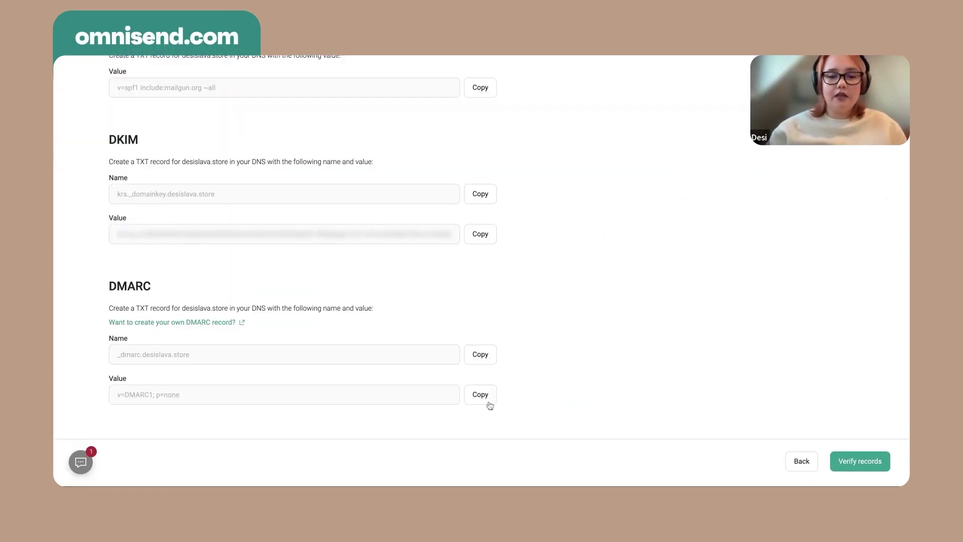
{"action": "left_click", "coordinate": [489, 401]}
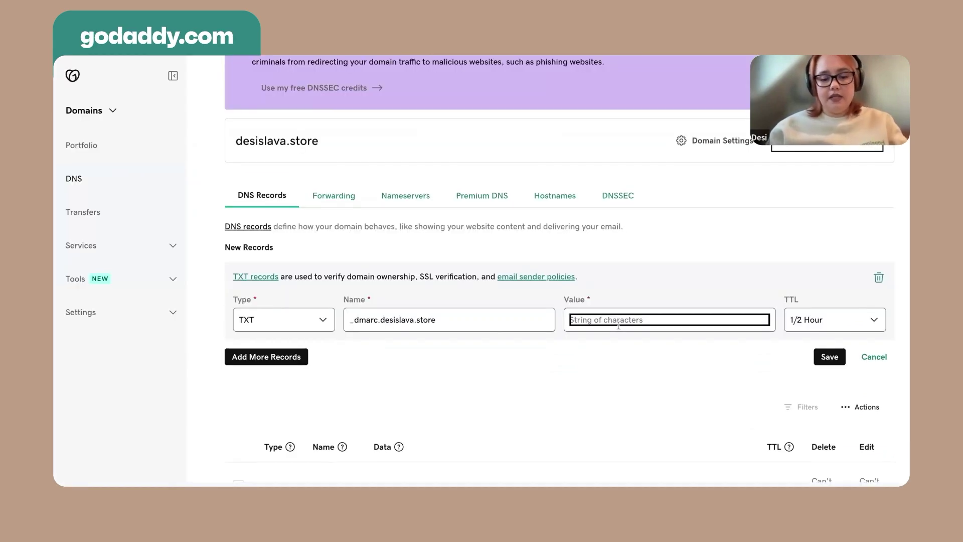
Step: Add the TXT record value 'v=DMARC1; p=none' and save it on _dmarc.desislava.store
{"action": "key", "text": "ctrl+v"}
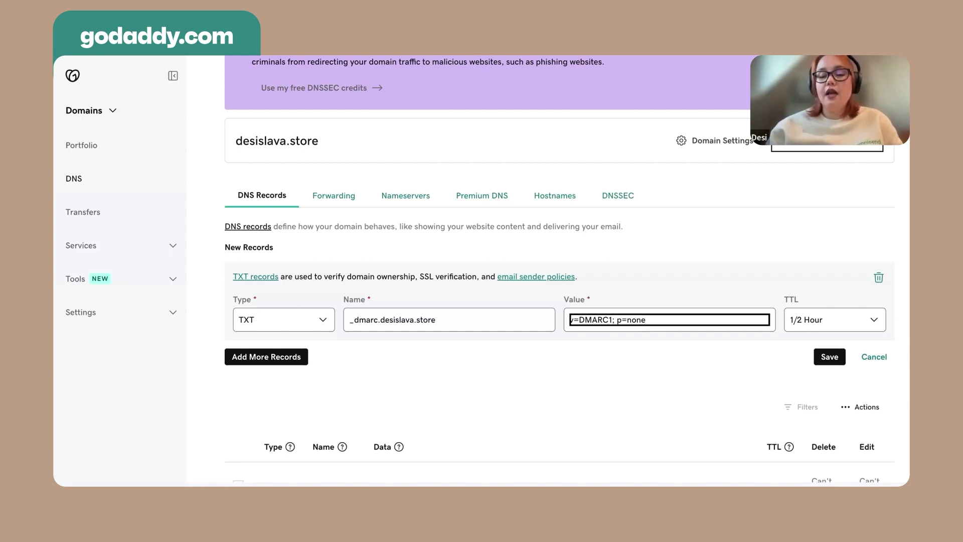
{"action": "left_click", "coordinate": [830, 357]}
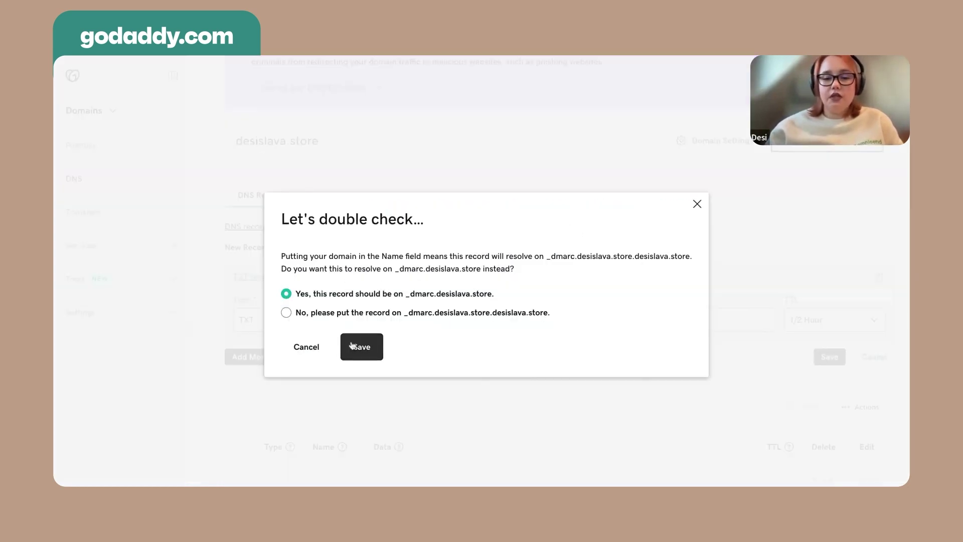
{"action": "left_click", "coordinate": [360, 347]}
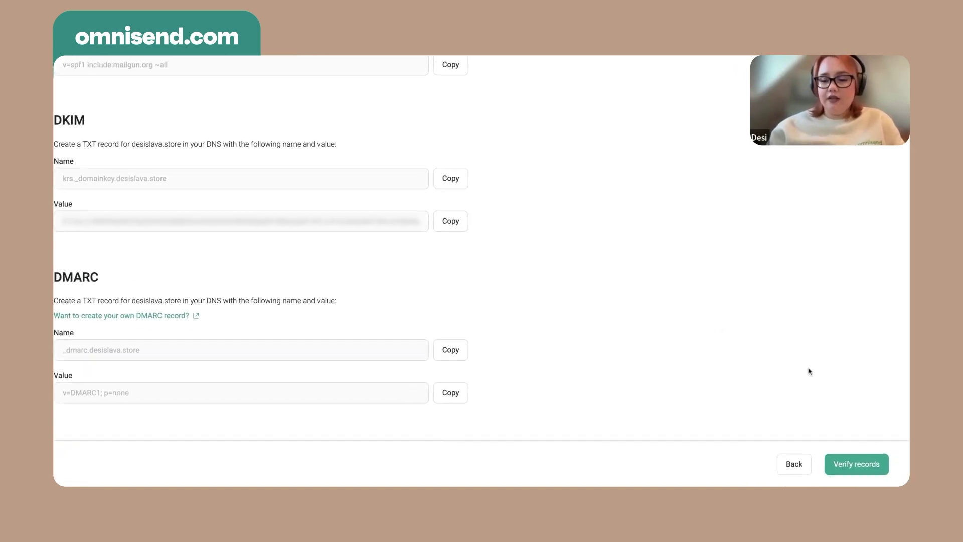
Step: Run Omnisend's verification of the desislava.store SPF, DKIM and DMARC records
{"action": "left_click", "coordinate": [839, 458]}
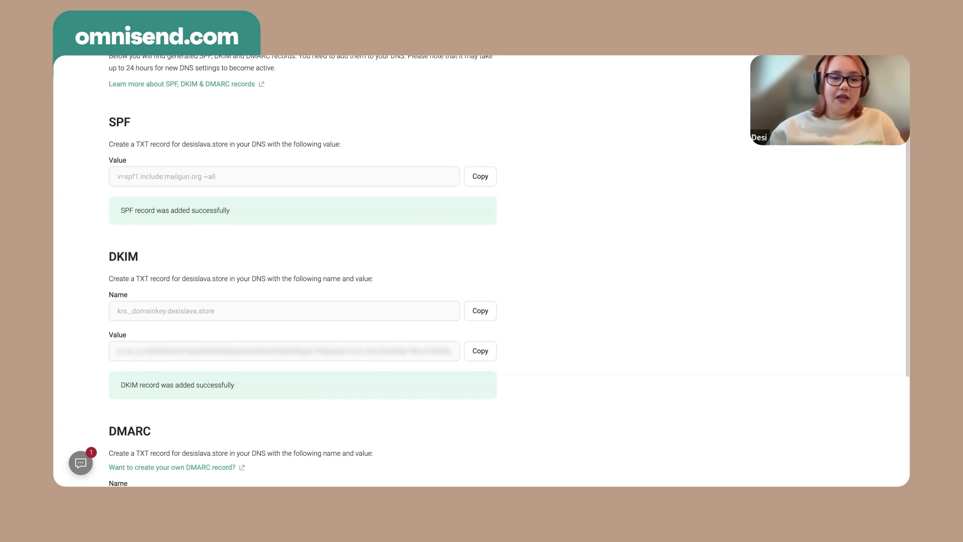
Step: Check the SPF and DKIM success messages, re-verify the records, then go back to Sender domains
{"action": "scroll", "coordinate": [807, 310], "scroll_direction": "down", "scroll_amount": 1}
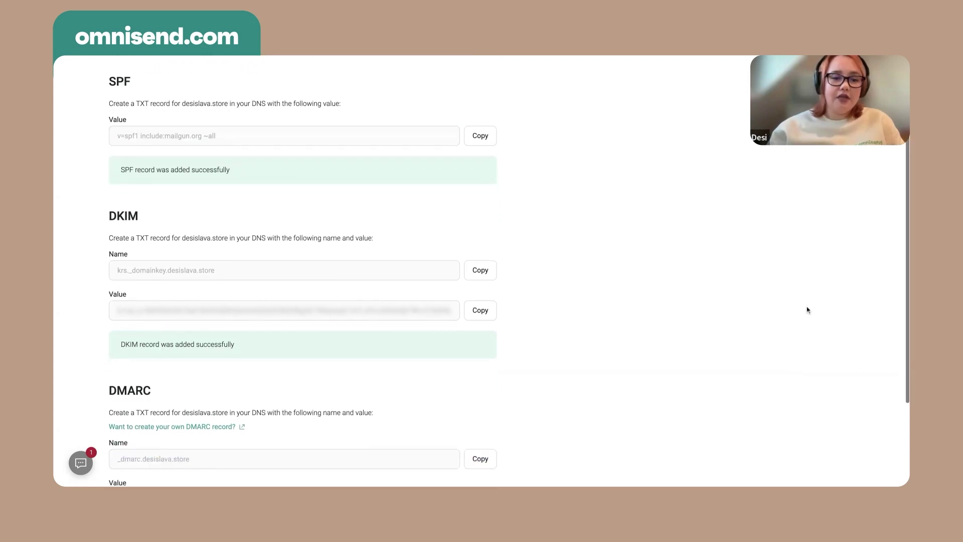
{"action": "scroll", "coordinate": [509, 276], "scroll_direction": "down", "scroll_amount": 3}
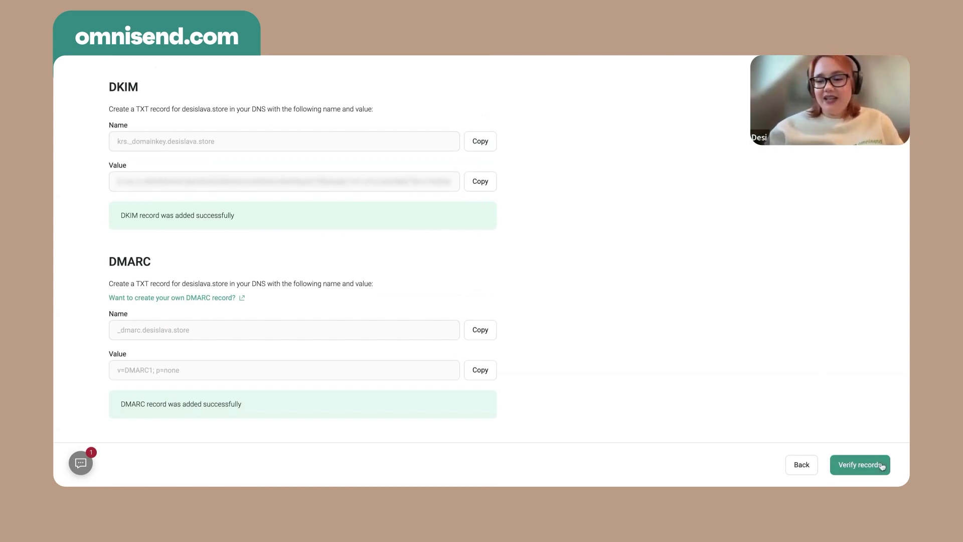
{"action": "left_click", "coordinate": [860, 464]}
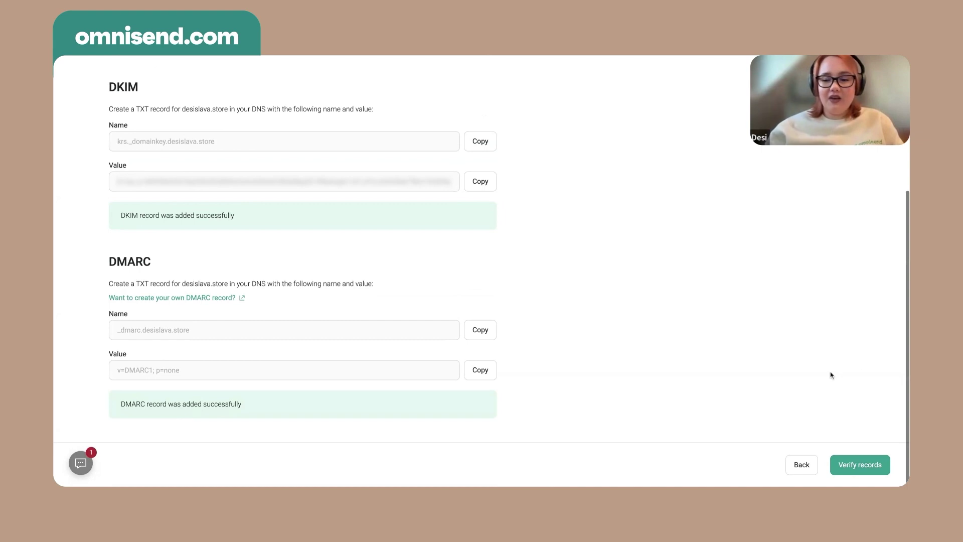
{"action": "left_click", "coordinate": [802, 464]}
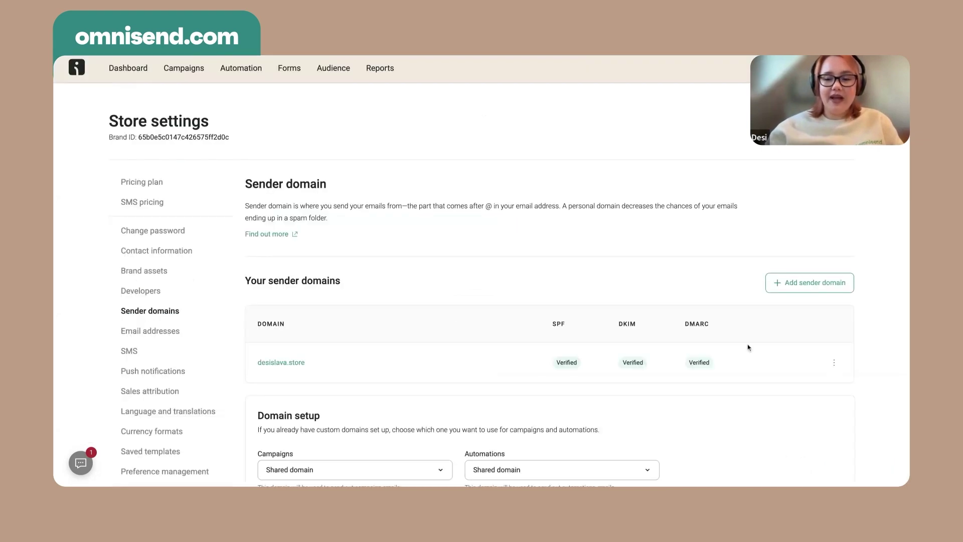
Step: Choose desislava.store in both the Campaigns and Automations domain dropdowns under Domain setup
{"action": "scroll", "coordinate": [748, 347], "scroll_direction": "down", "scroll_amount": 2}
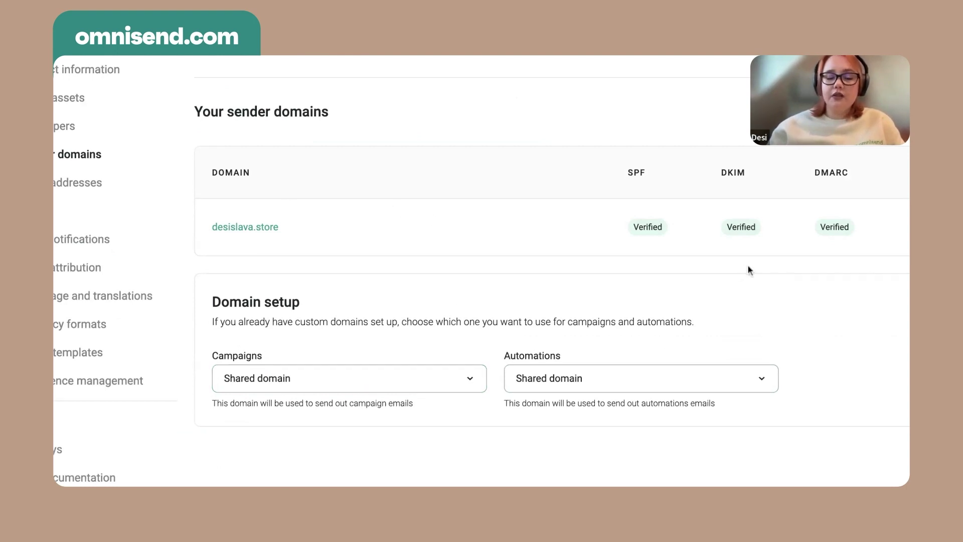
{"action": "left_click", "coordinate": [441, 381]}
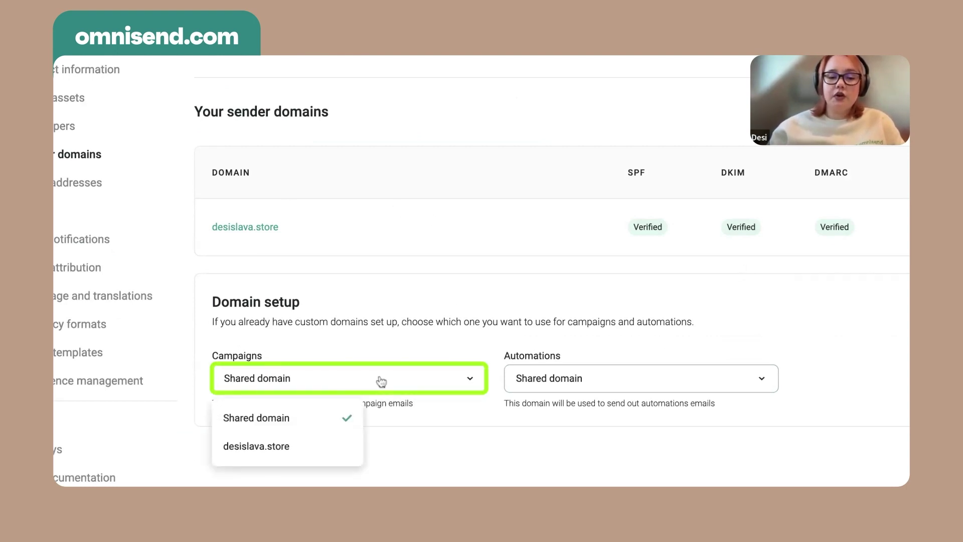
{"action": "left_click", "coordinate": [328, 449]}
{"action": "left_click", "coordinate": [554, 383]}
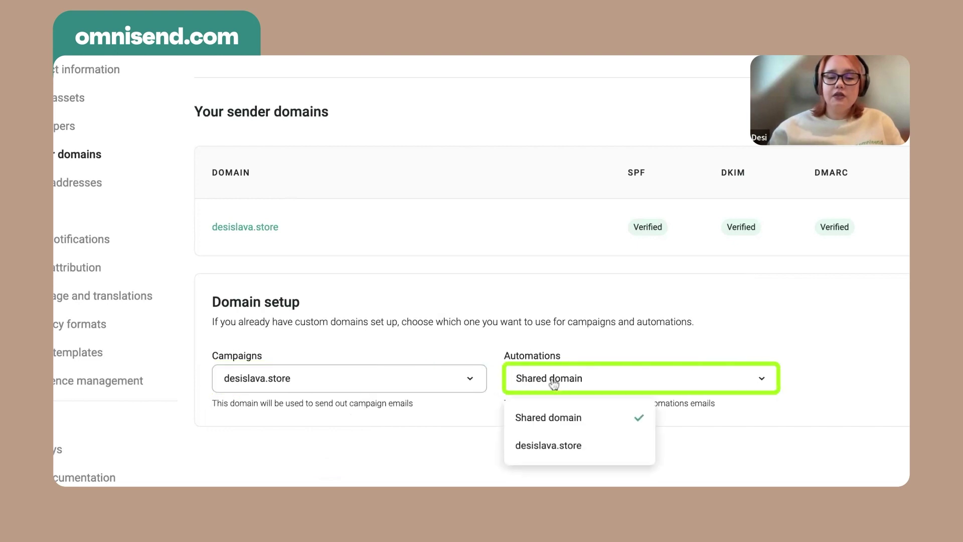
{"action": "left_click", "coordinate": [551, 446]}
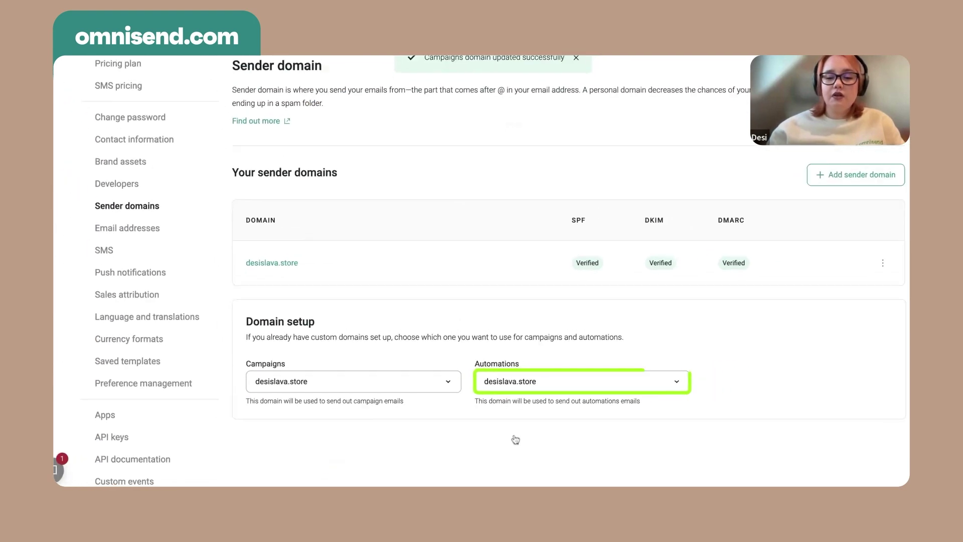